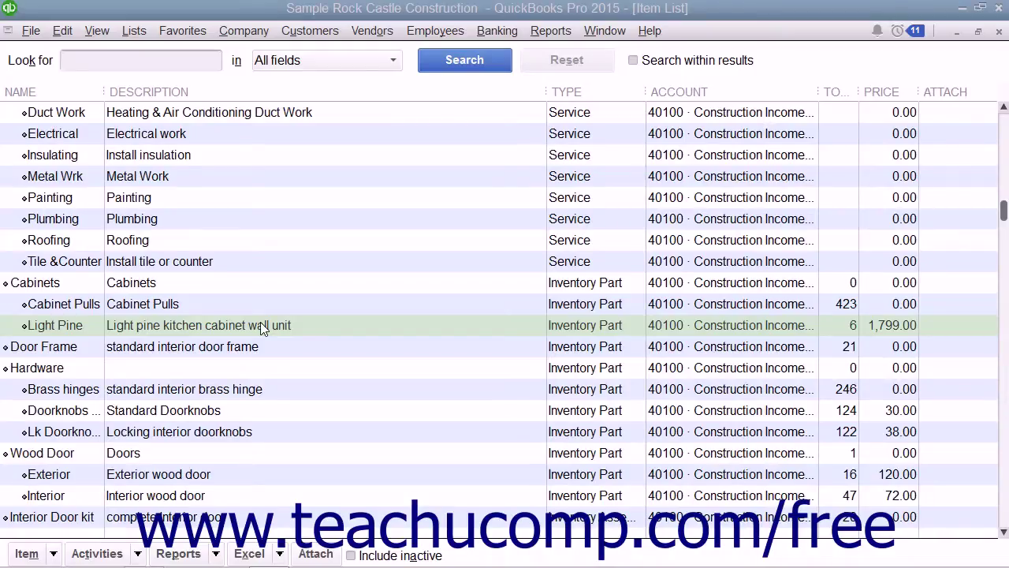
Select the Light Pine cabinet item and open the Item menu at the bottom of the Item List
{"action": "left_click", "coordinate": [260, 326]}
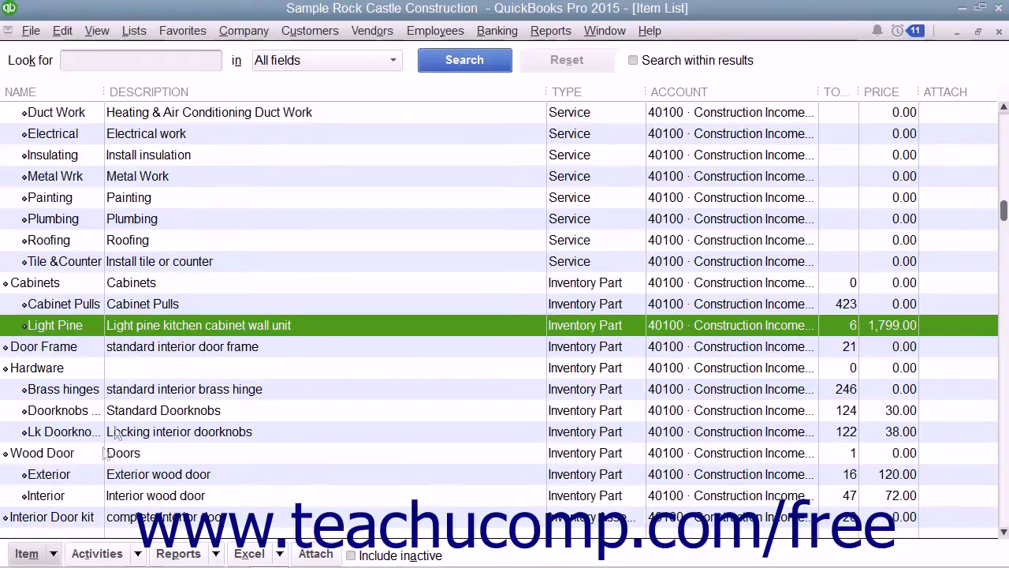
{"action": "left_click", "coordinate": [53, 553]}
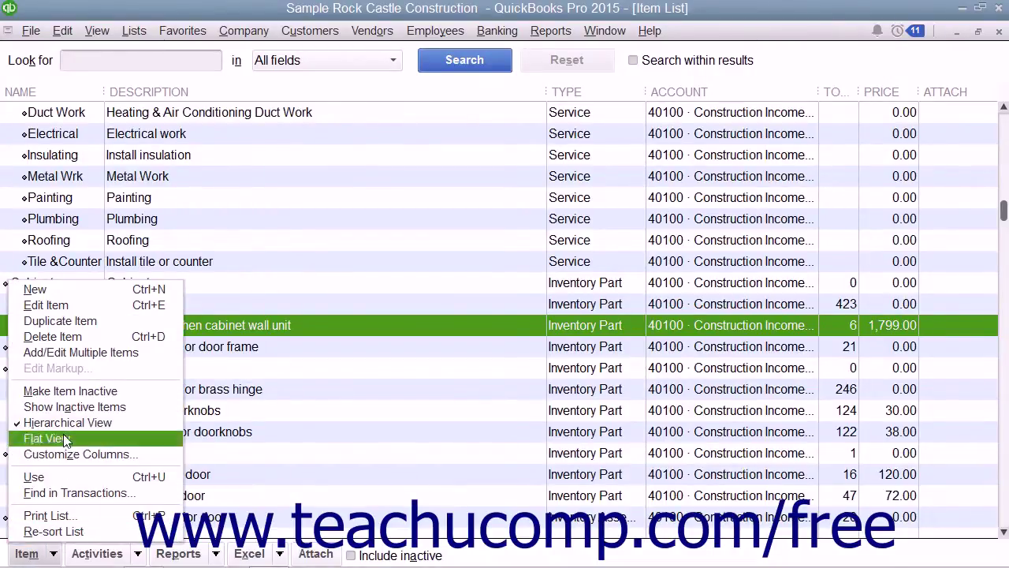
Create a new item with type Inventory Part
{"action": "left_click", "coordinate": [72, 295]}
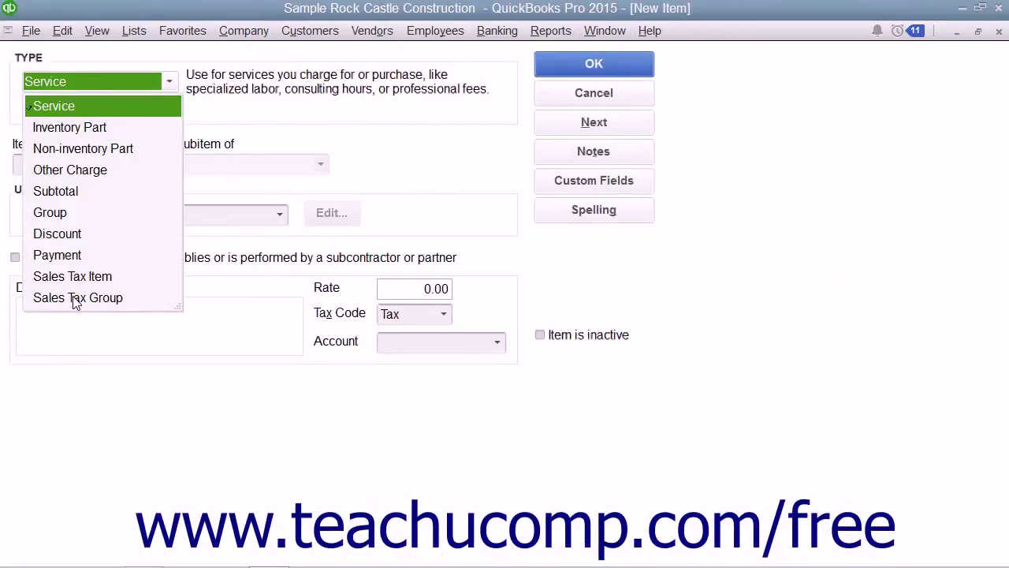
{"action": "left_click", "coordinate": [68, 136]}
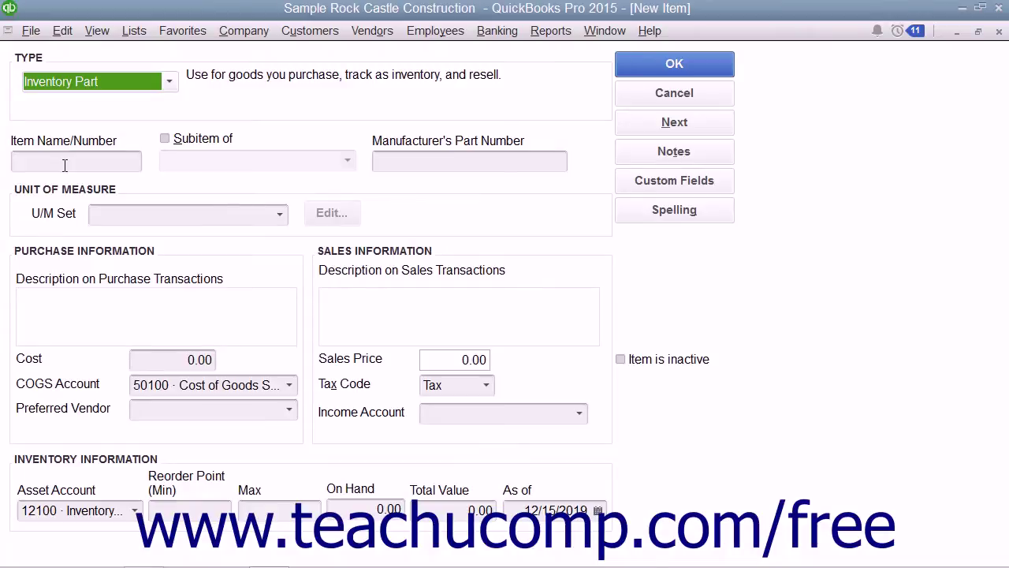
{"action": "left_click", "coordinate": [64, 163]}
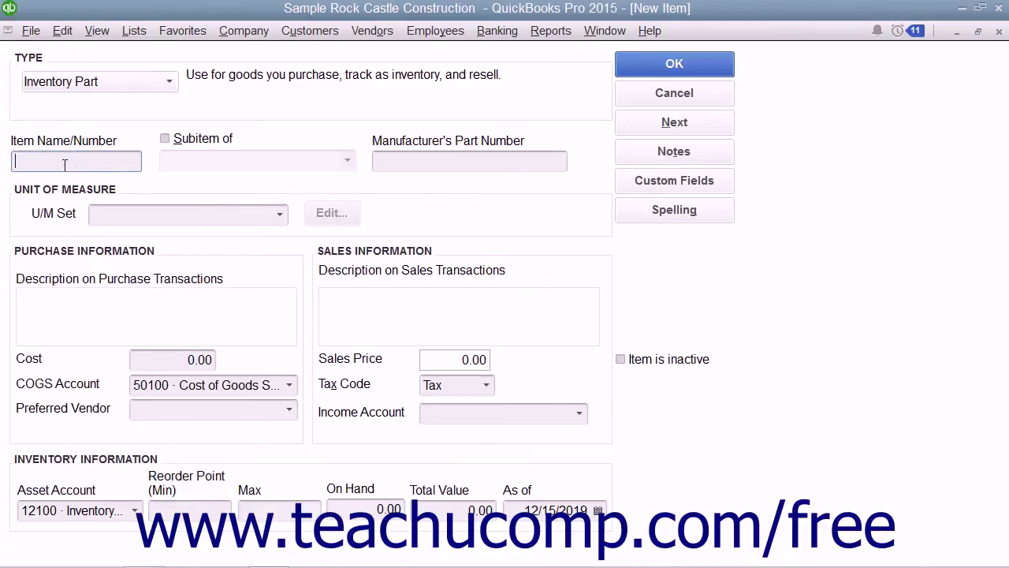
Enter 'Dark Pine' as the item name and set it as a subitem of Cabinets
{"action": "type", "text": "Dark Pine"}
{"action": "left_click", "coordinate": [164, 141]}
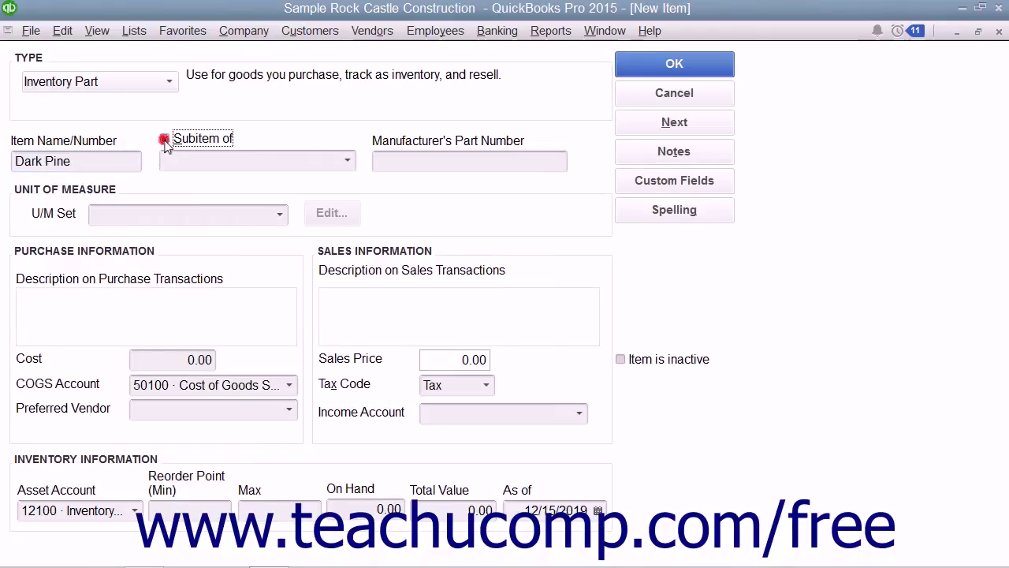
{"action": "left_click", "coordinate": [349, 164]}
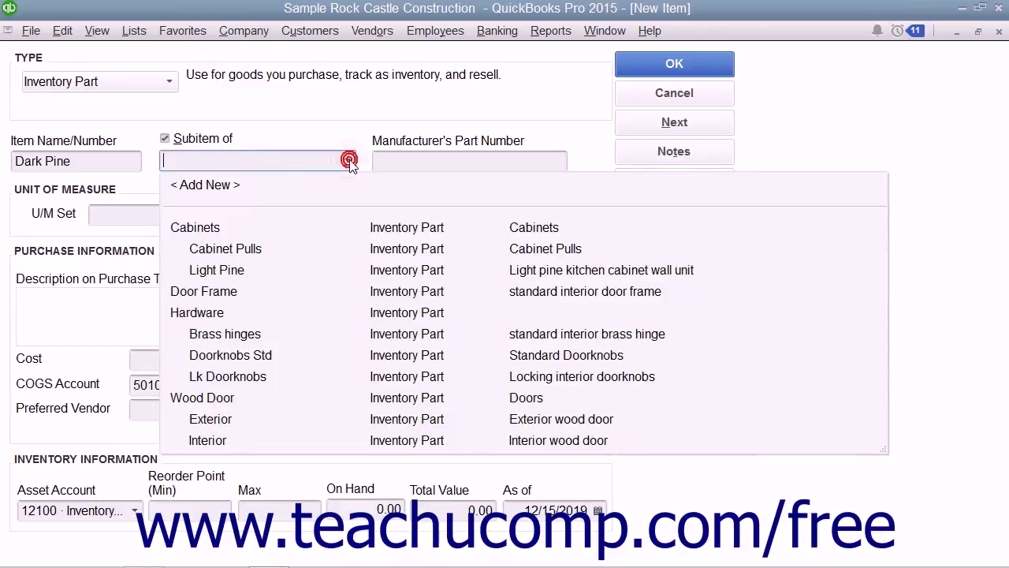
{"action": "left_click", "coordinate": [221, 227]}
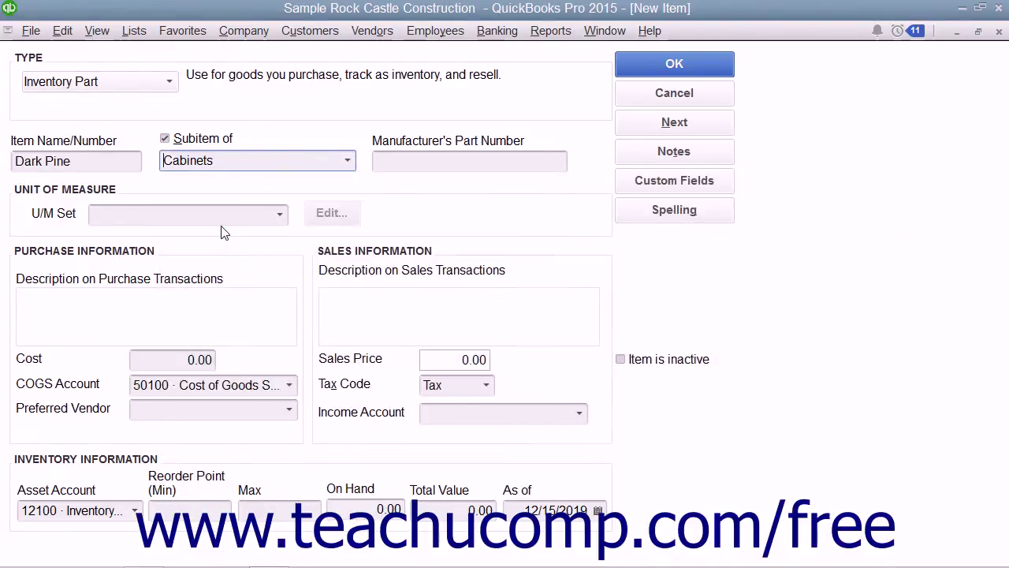
{"action": "left_click", "coordinate": [385, 160]}
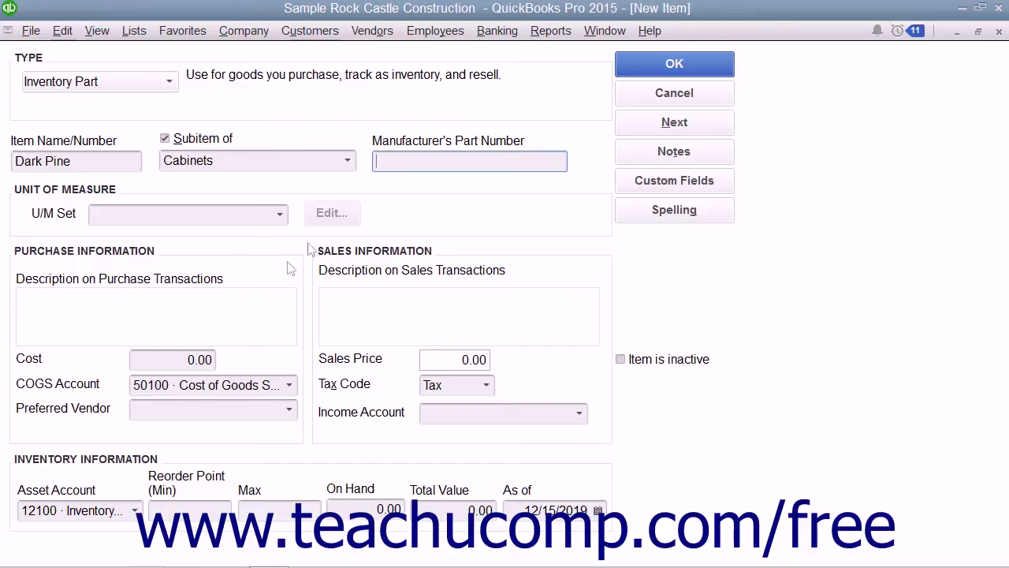
Enter purchase description 'Dark pine kitchen cabinet wall unit' plus '#CDK- 1235-p', and cost 1500
{"action": "left_click", "coordinate": [80, 305]}
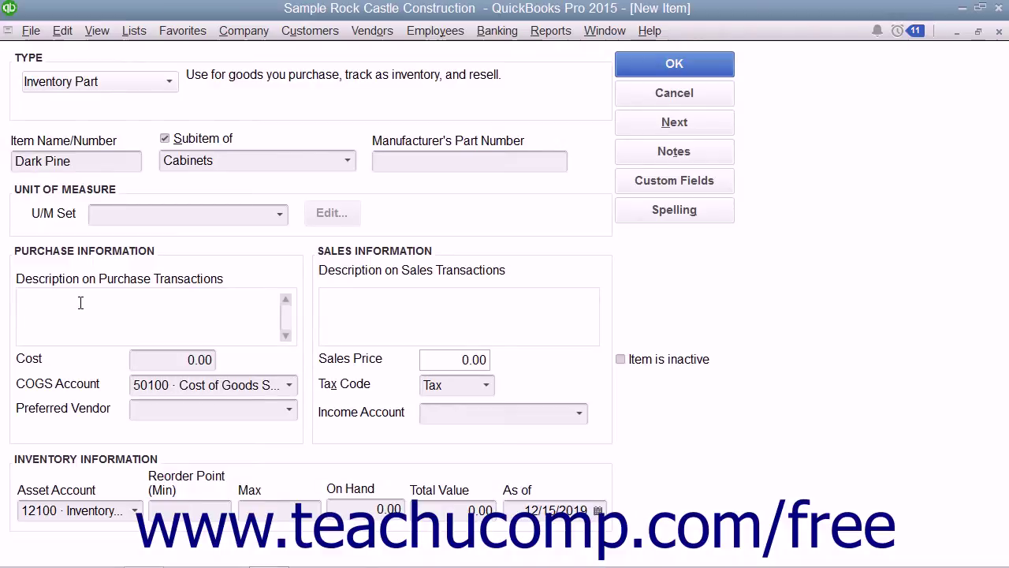
{"action": "type", "text": "Dark pine kitchen cabinet wall unit"}
{"action": "key", "text": "Return"}
{"action": "type", "text": "#CDK- 1235-p"}
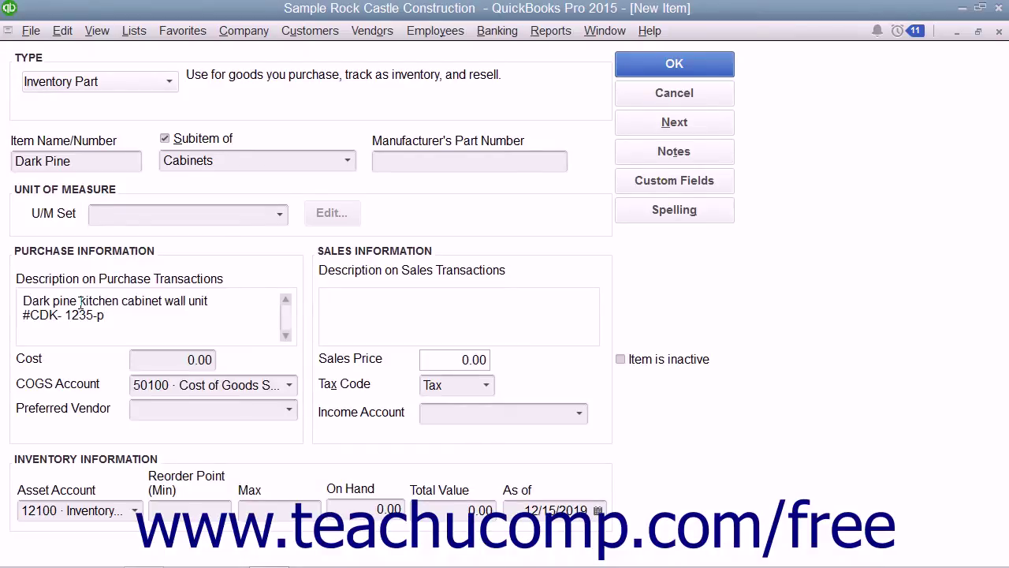
{"action": "key", "text": "Tab"}
{"action": "type", "text": "1500"}
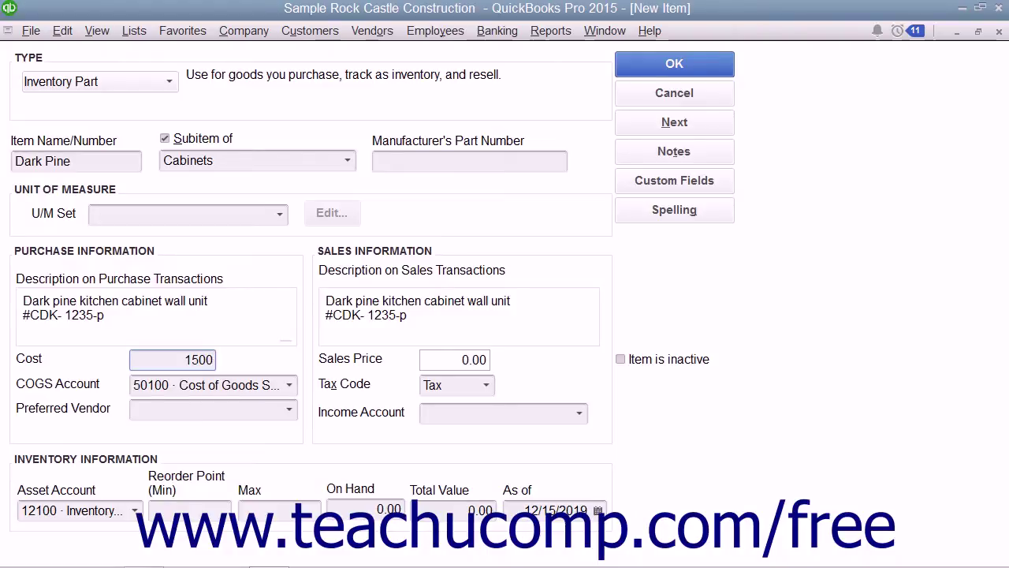
Set COGS account 50100 · Cost of Goods Sold and preferred vendor Patton Hardware Supplies
{"action": "left_click", "coordinate": [289, 385]}
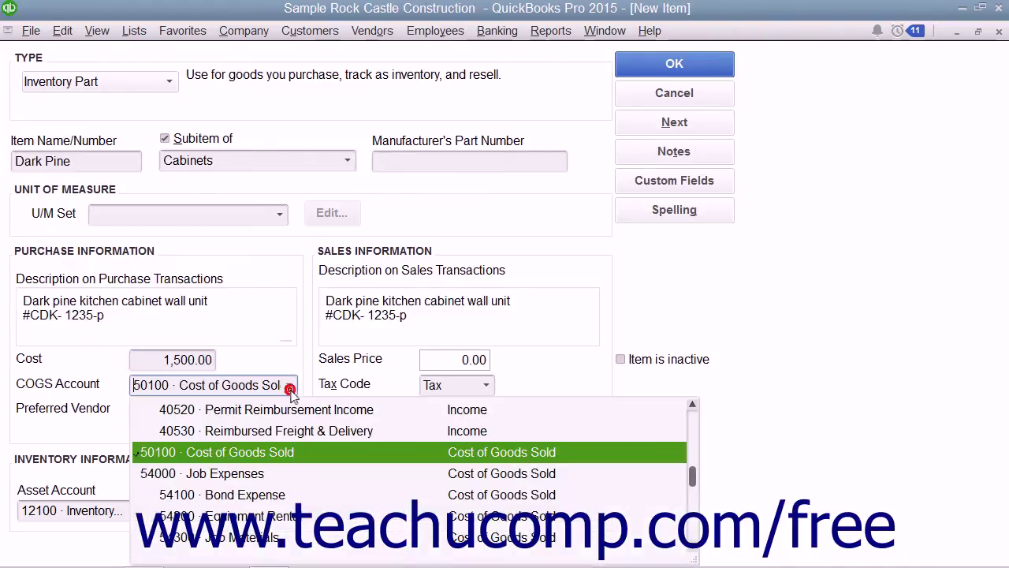
{"action": "left_click", "coordinate": [233, 454]}
{"action": "left_click", "coordinate": [194, 414]}
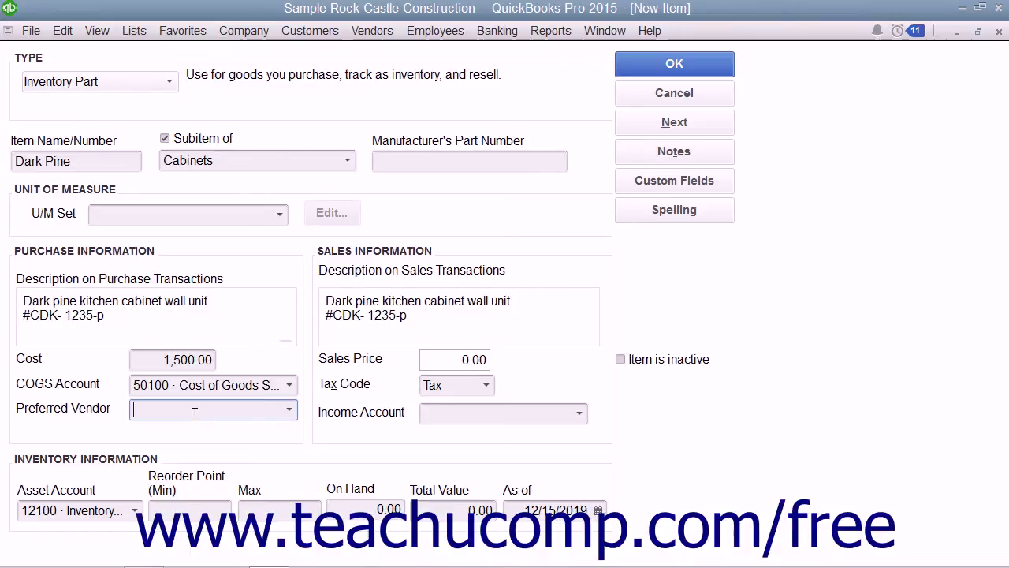
{"action": "type", "text": "Patton Hardware Supplies"}
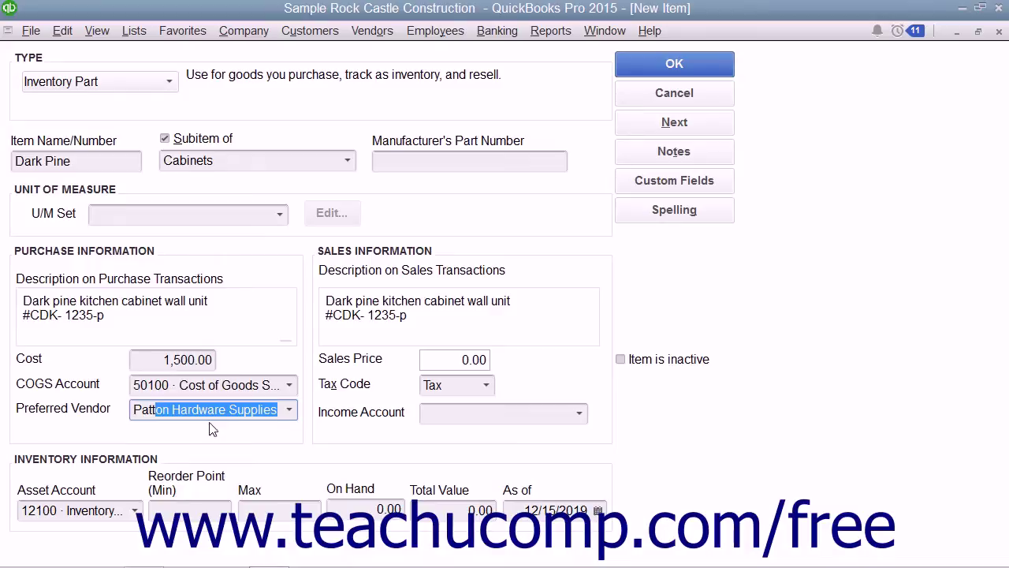
{"action": "left_click", "coordinate": [289, 410]}
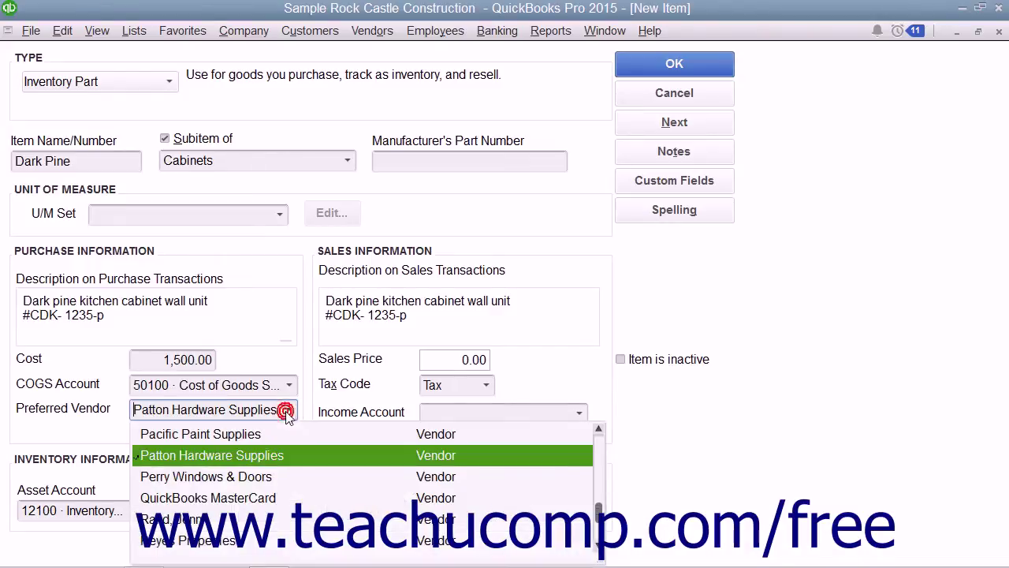
{"action": "left_click", "coordinate": [219, 465]}
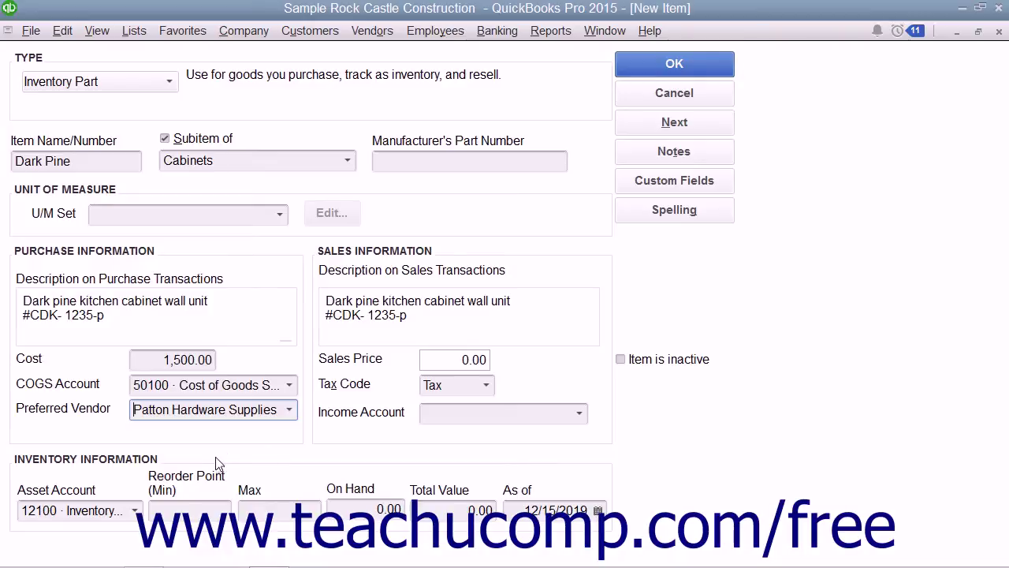
{"action": "key", "text": "Tab"}
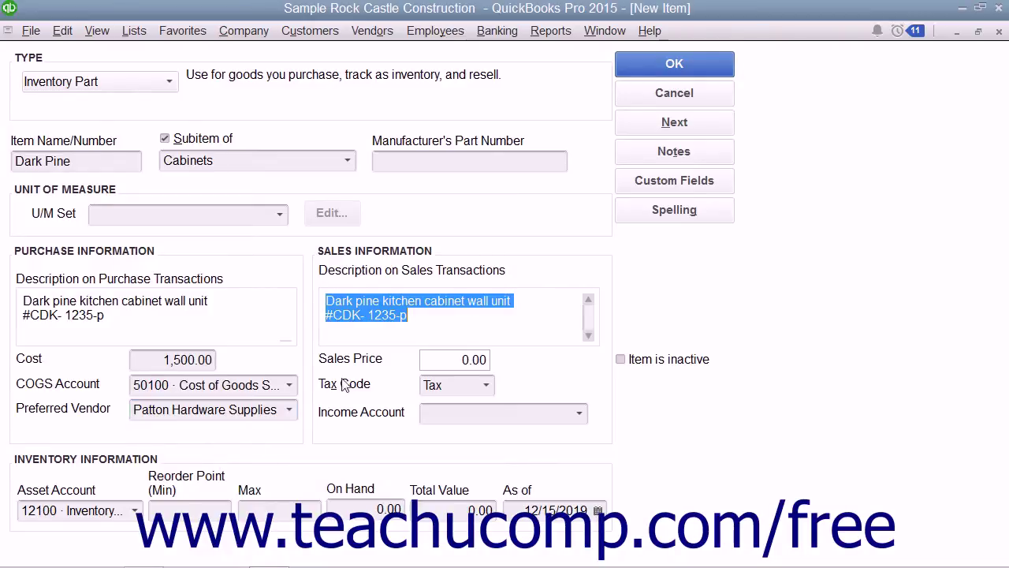
Delete the '#CDK- 1235-p' line from the sales description and enter sales price 1799
{"action": "left_click", "coordinate": [428, 318]}
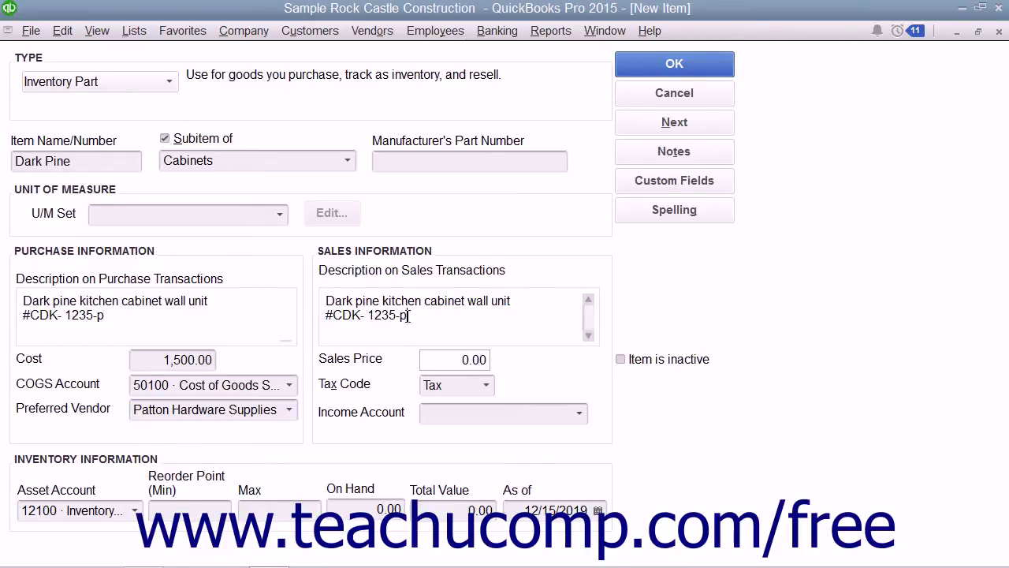
{"action": "left_click_drag", "start_coordinate": [416, 316], "coordinate": [309, 318]}
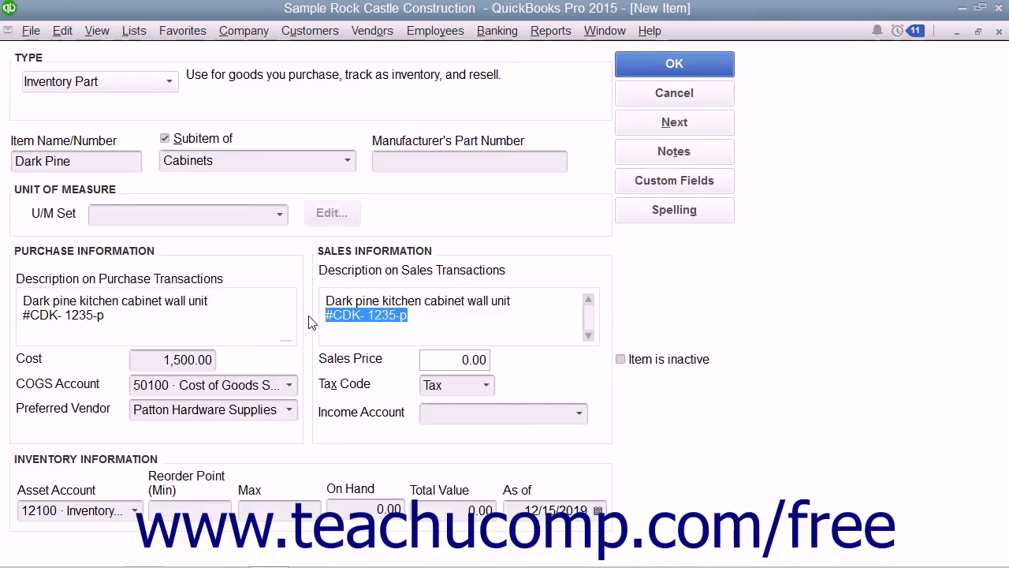
{"action": "key", "text": "Delete"}
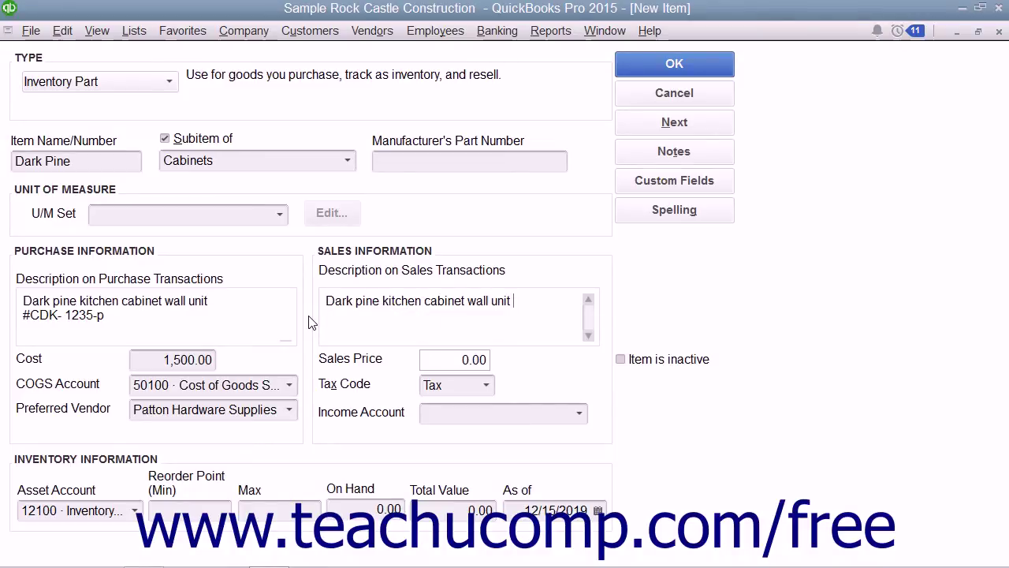
{"action": "key", "text": "BackSpace"}
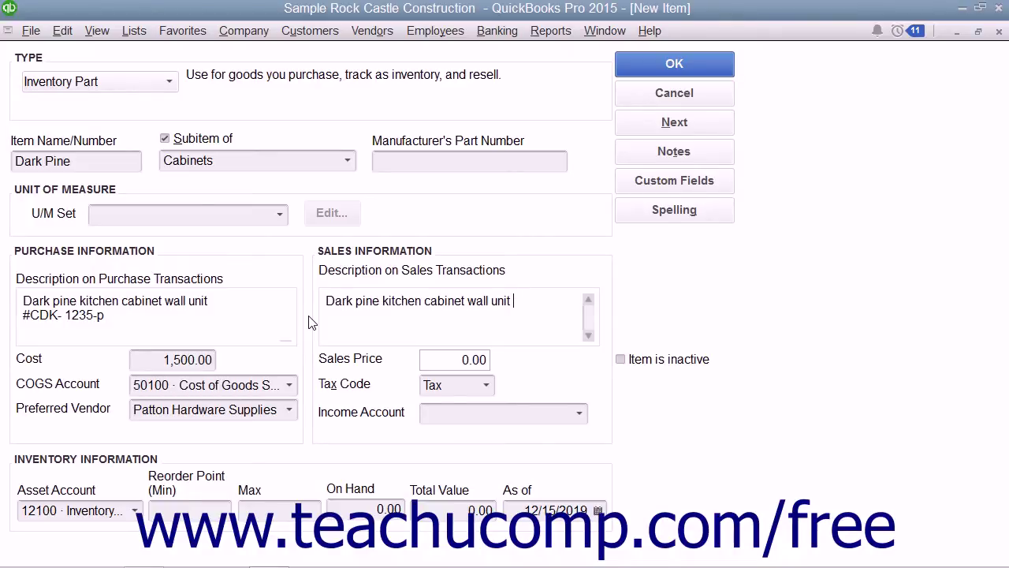
{"action": "key", "text": "Tab"}
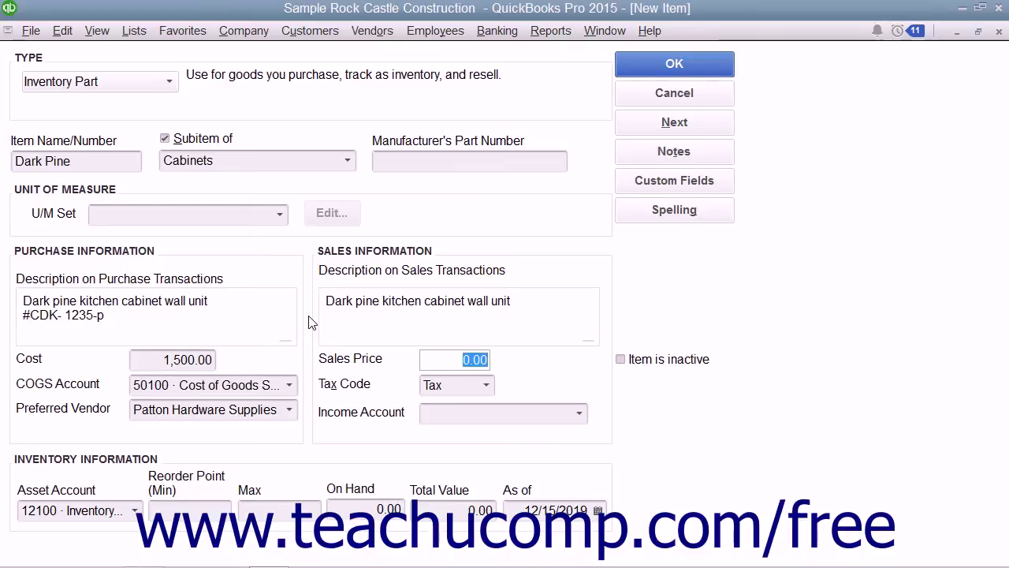
{"action": "type", "text": "1799"}
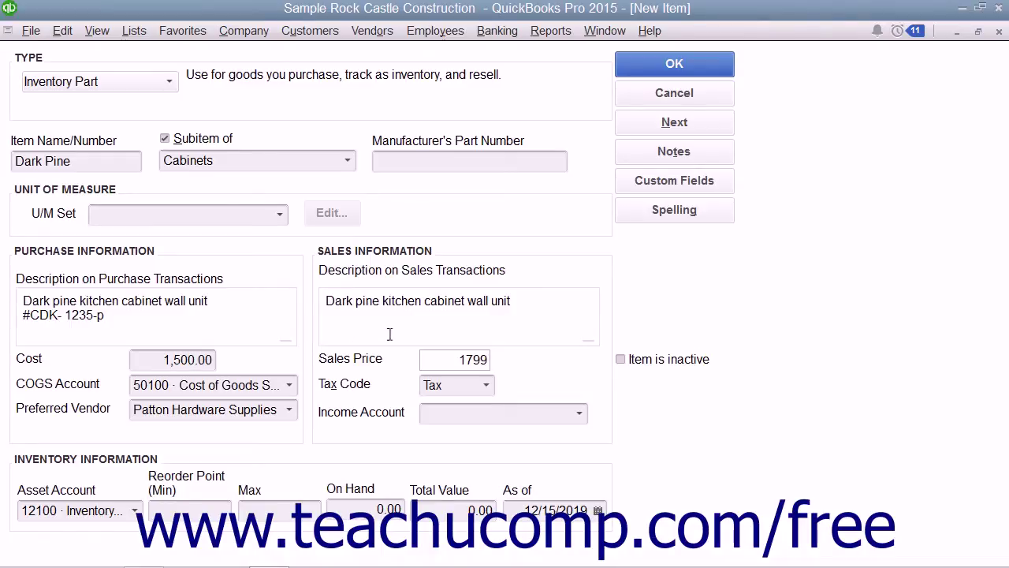
Set tax code Tax, income account 40100 · Construction Income and asset account 12100 · Inventory Asset
{"action": "left_click", "coordinate": [486, 385]}
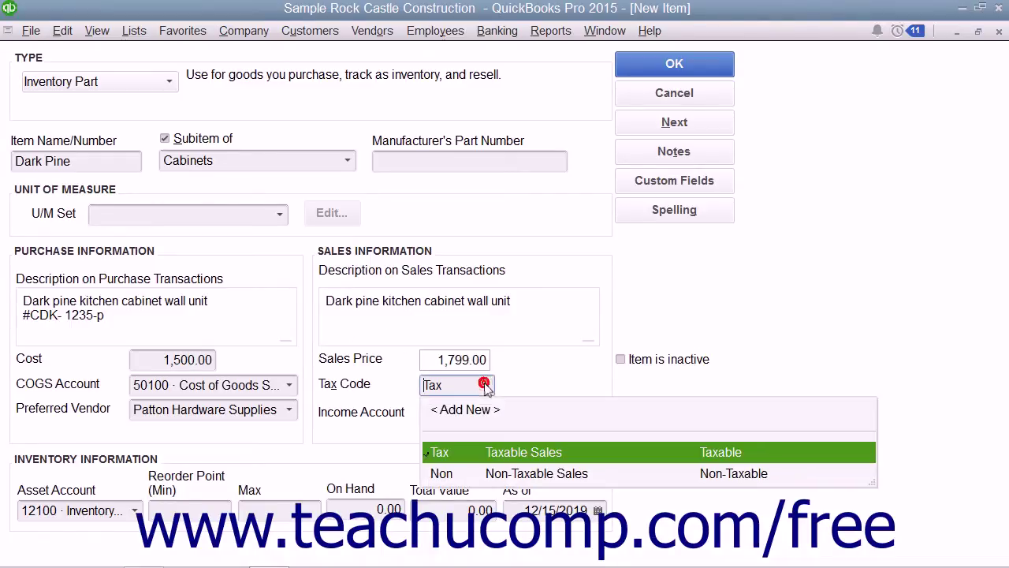
{"action": "left_click", "coordinate": [468, 451]}
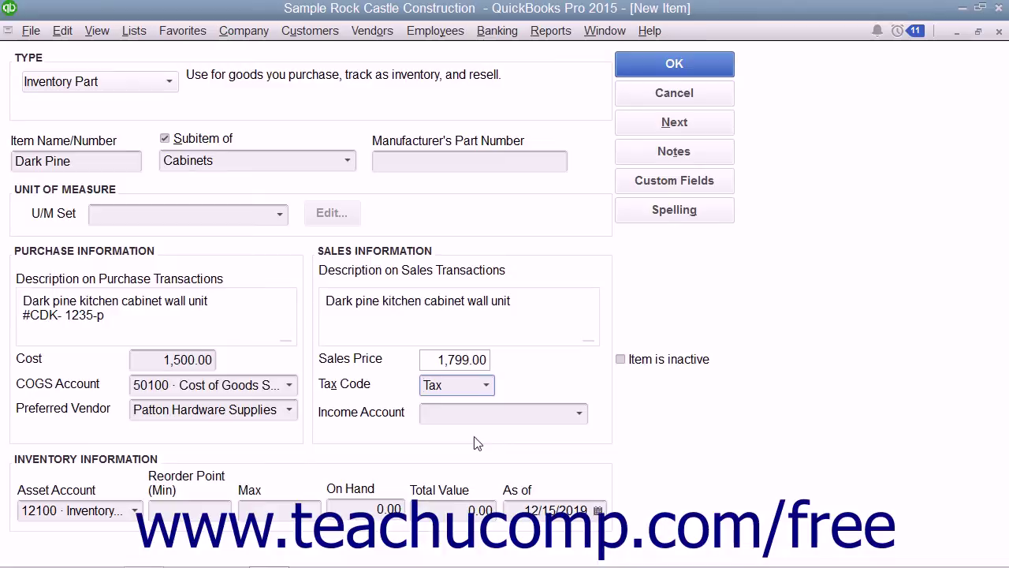
{"action": "left_click", "coordinate": [581, 415]}
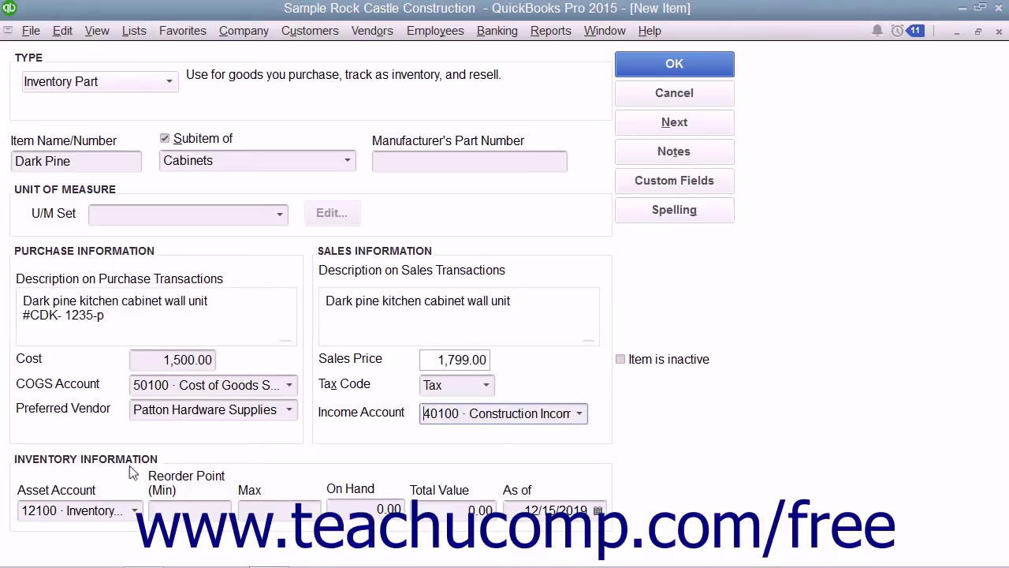
{"action": "left_click", "coordinate": [135, 511]}
{"action": "left_click", "coordinate": [114, 210]}
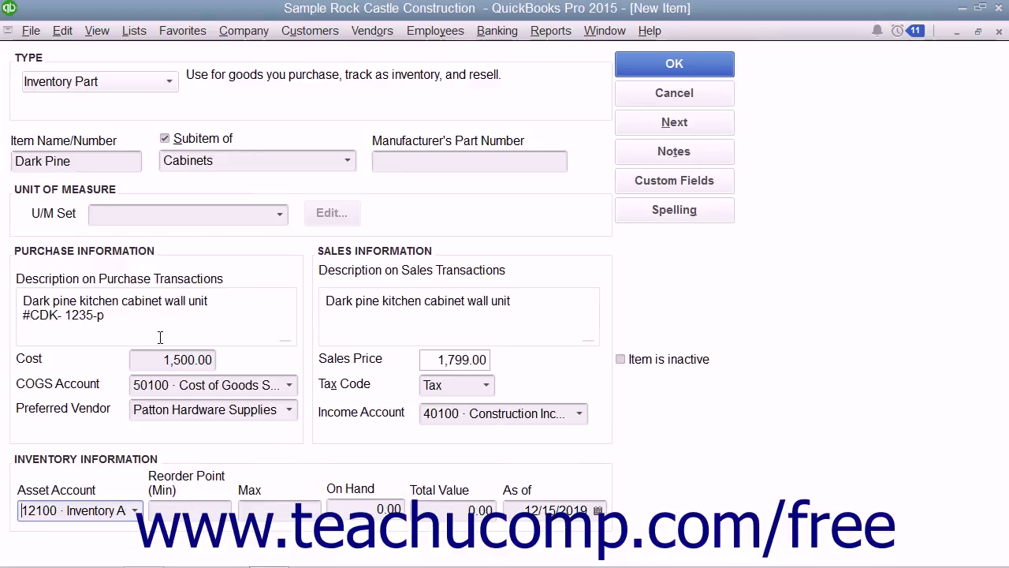
Enter 5 as the minimum reorder point, leaving on hand and total value at 0.00
{"action": "key", "text": "Tab"}
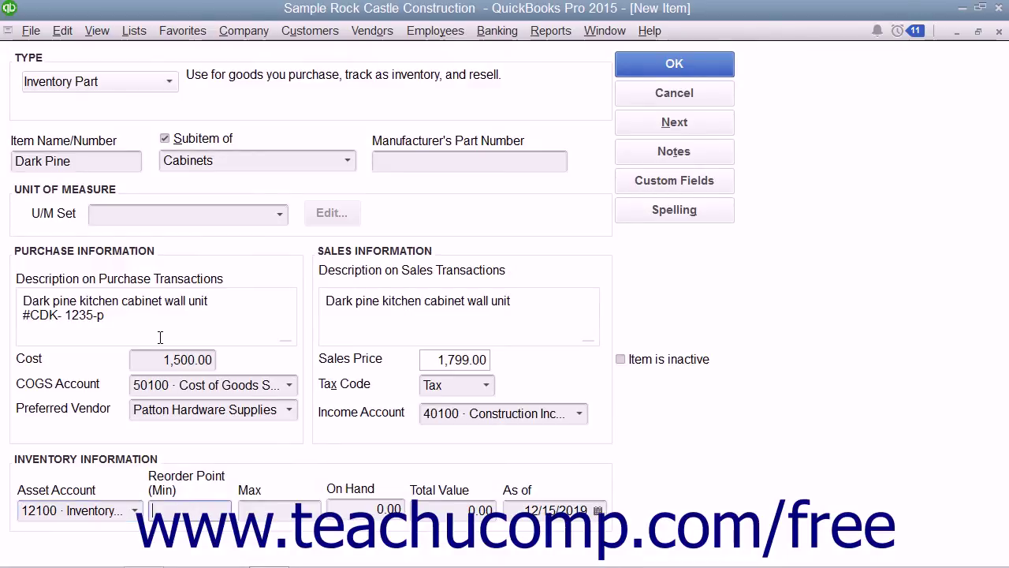
{"action": "type", "text": "5"}
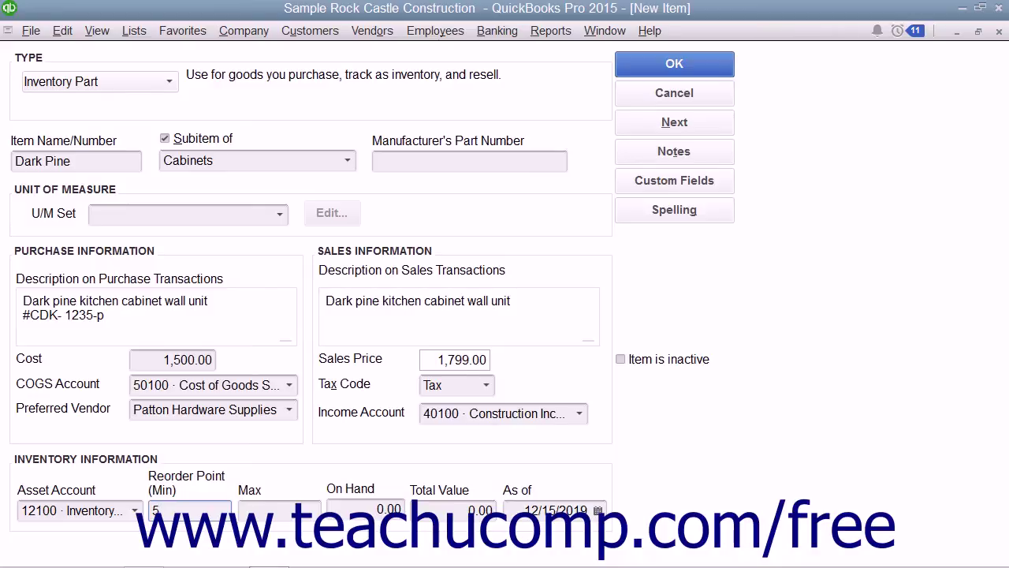
{"action": "key", "text": "Tab"}
{"action": "key", "text": "Tab"}
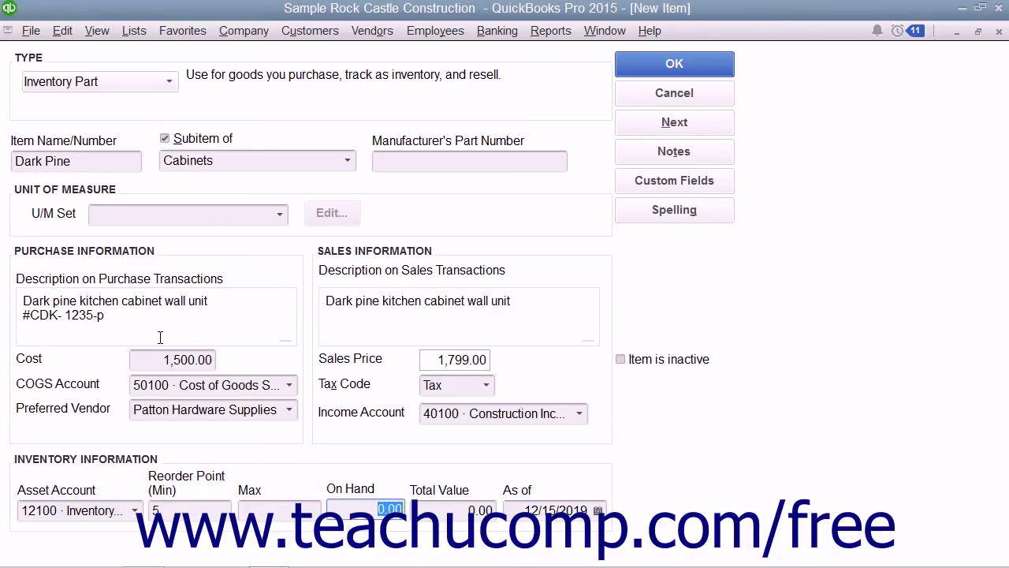
{"action": "key", "text": "Tab"}
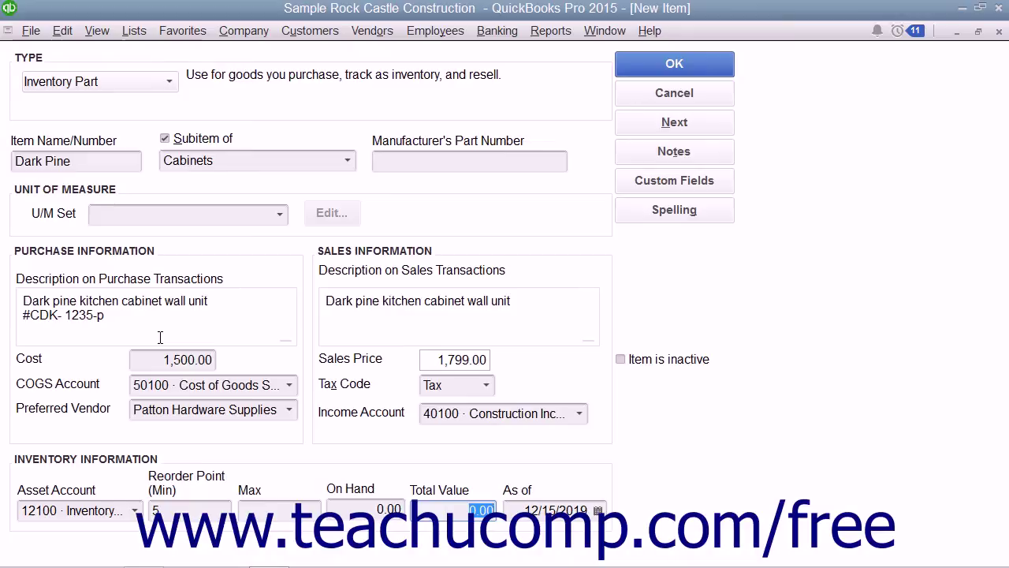
{"action": "key", "text": "Tab"}
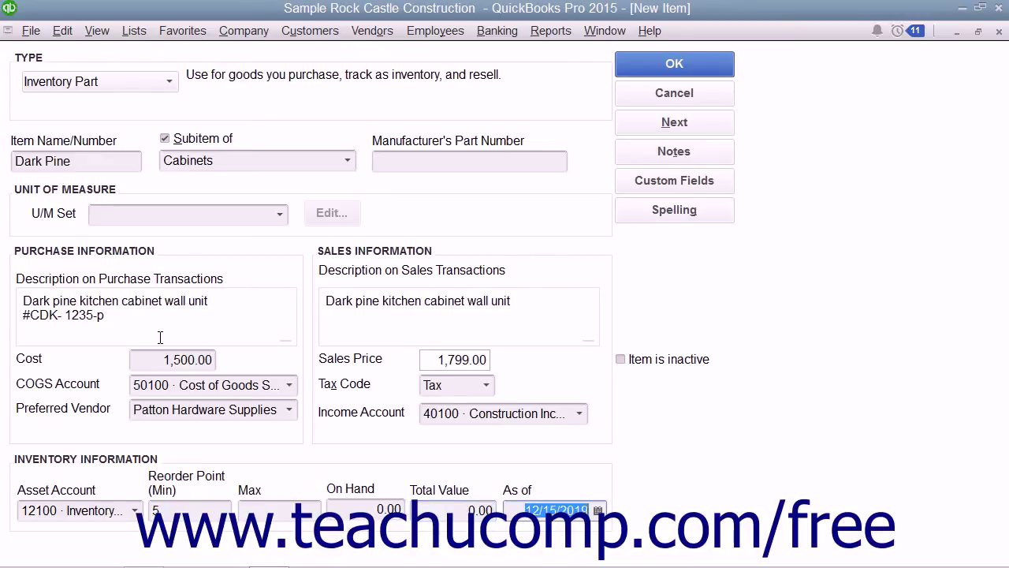